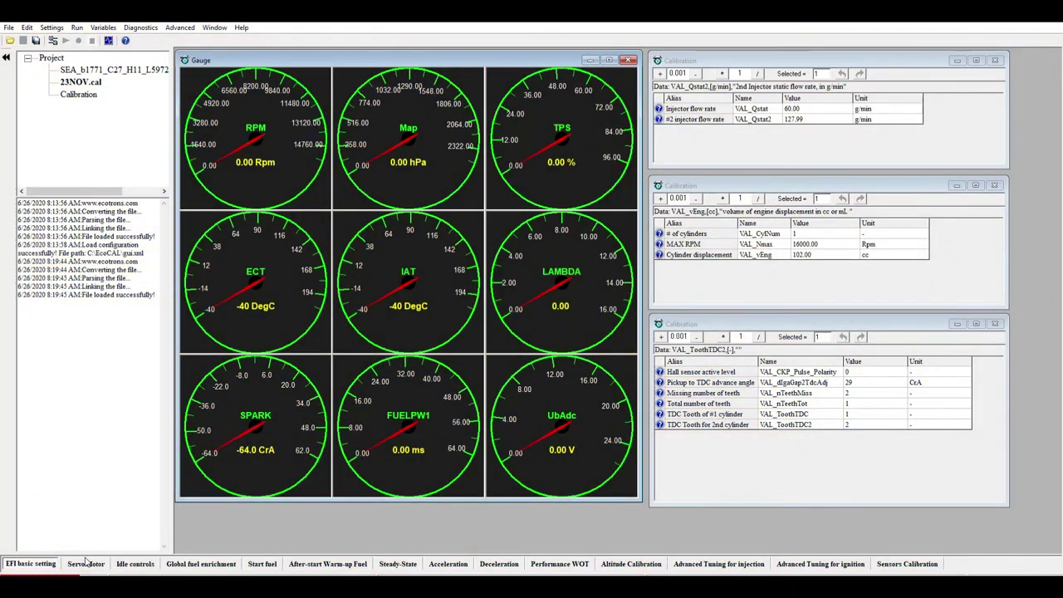
In the idle controls, set the desired idle speed to 1100 rpm at 100 °C and 1000 rpm at 115 °C.
click(85, 563)
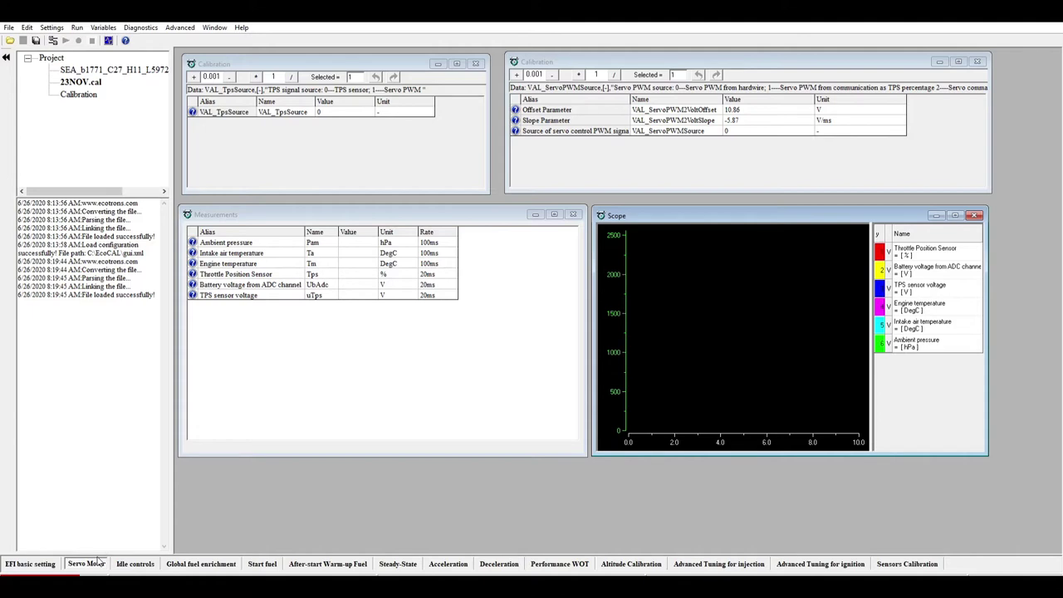
click(133, 563)
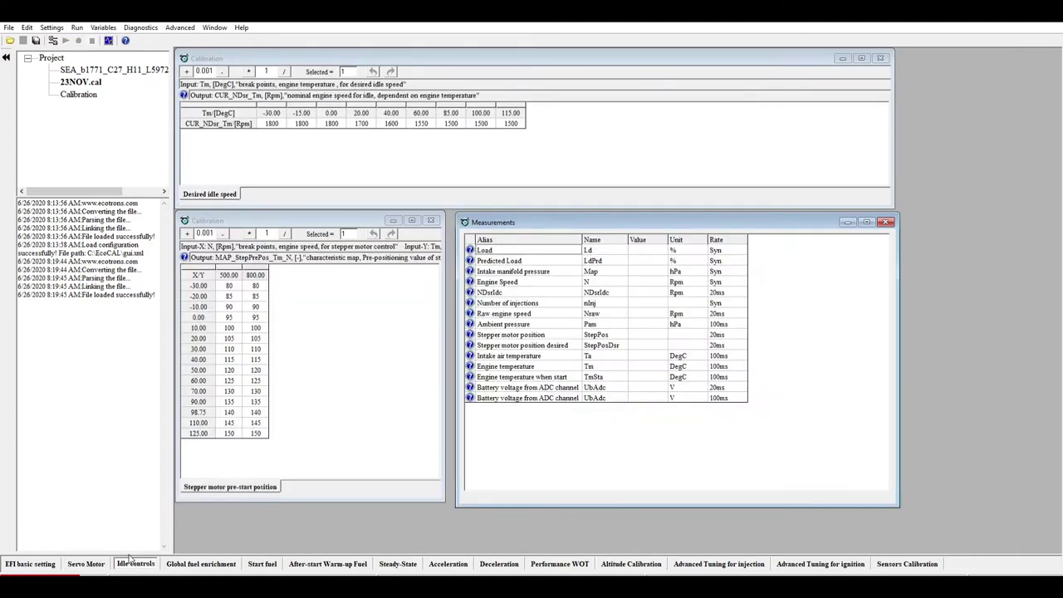
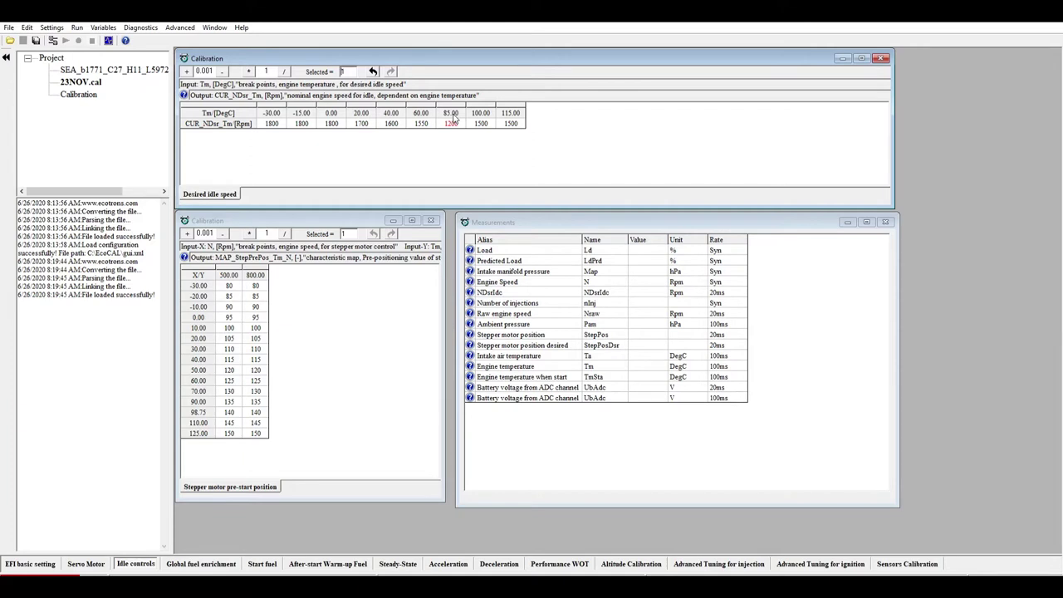
click(488, 119)
double_click(489, 120)
text(1100)
key(Return)
double_click(519, 120)
text(1000)
key(Return)
Open the global fuel enrichment calibration and set the global fuel enrichment factor to 1.
click(217, 561)
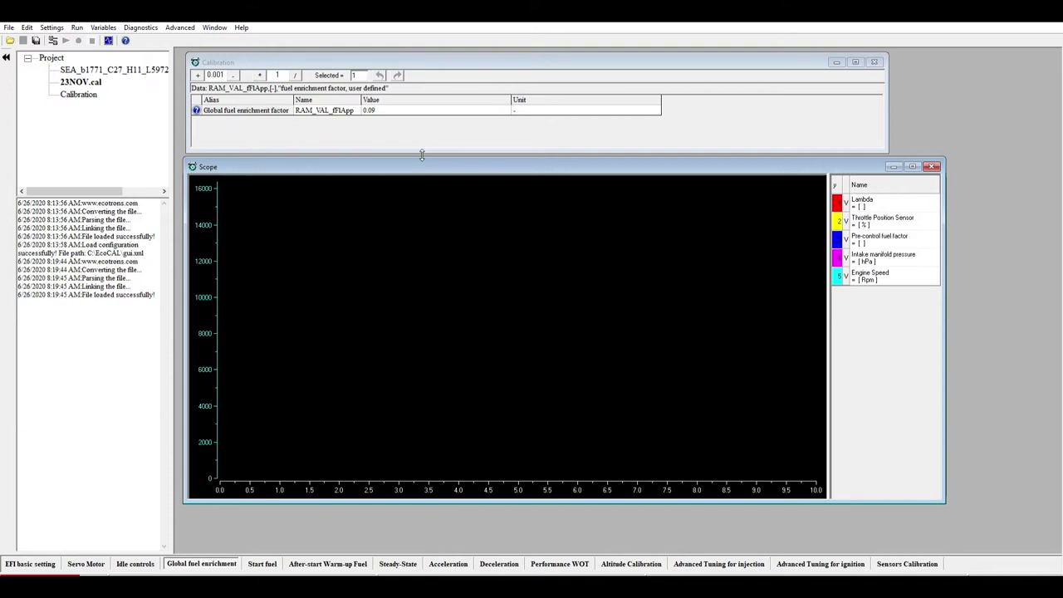
click(384, 99)
double_click(384, 109)
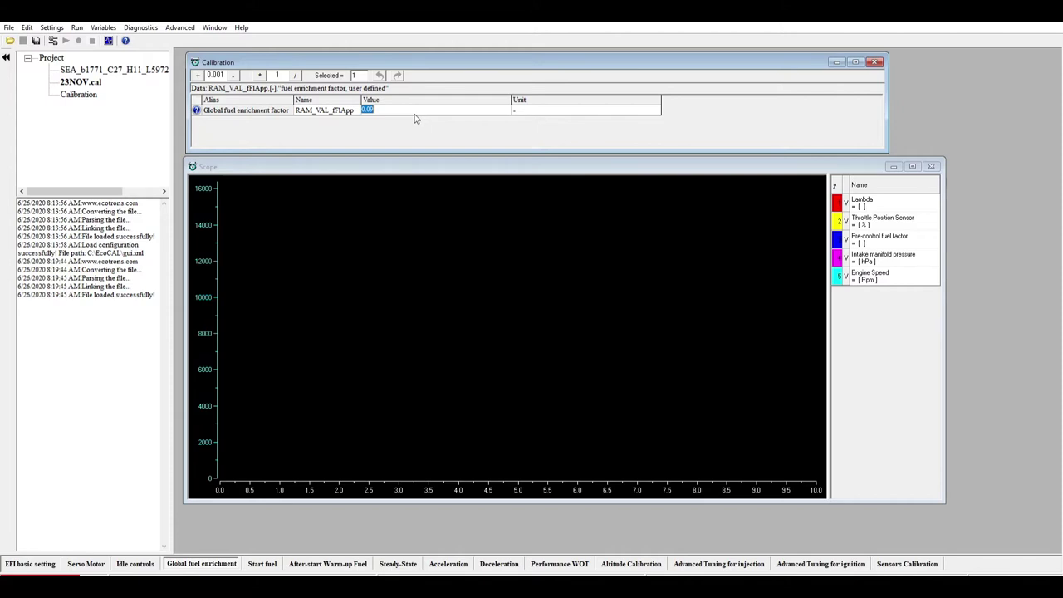
text(1)
key(Return)
Set the global fuel enrichment factor to 0.20.
double_click(412, 108)
key(BackSpace)
text(0.20)
key(Return)
Set the global fuel enrichment factor to 0.59.
click(409, 110)
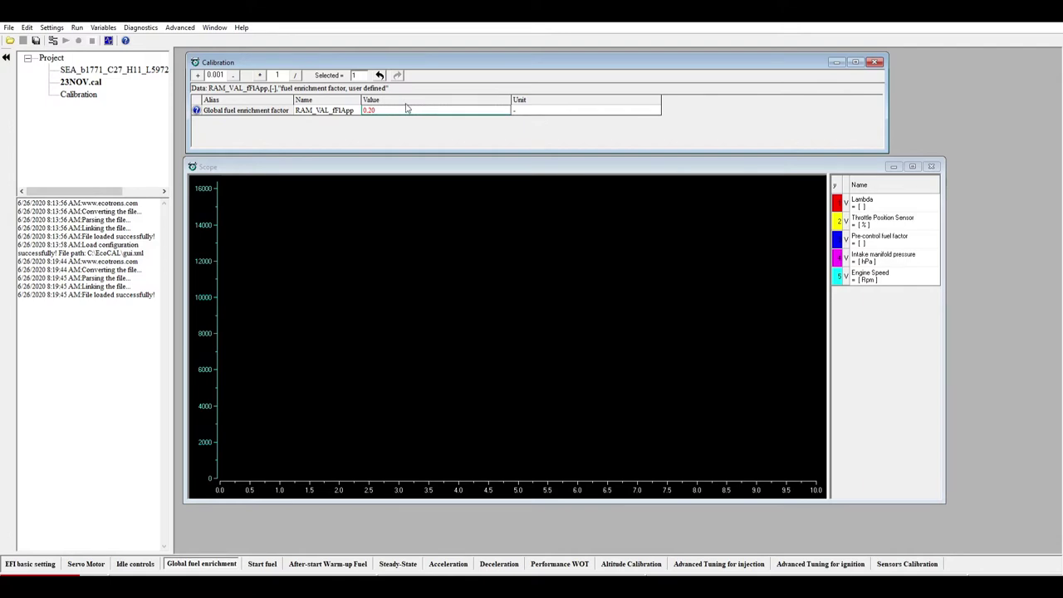
click(407, 105)
text(0.59)
key(Return)
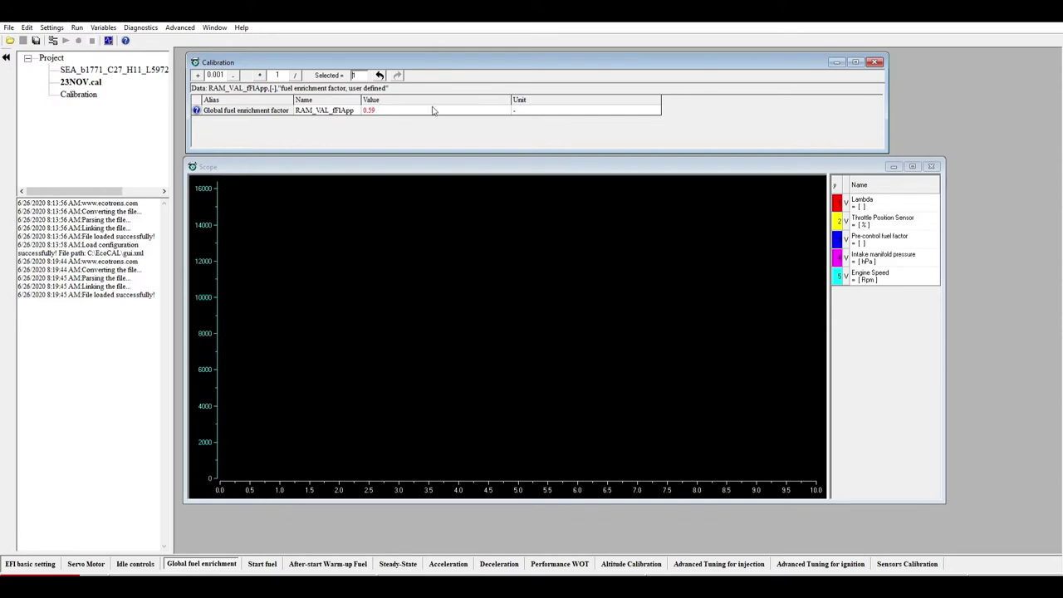
click(367, 106)
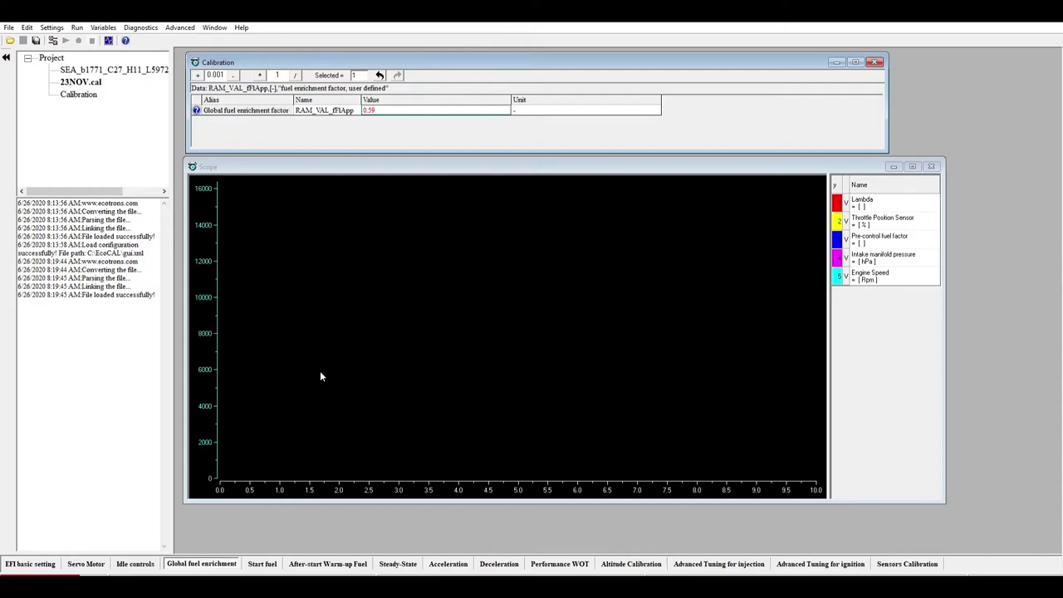
In the start fuel calibration, set the cold-start fuel factor for 90 °C to 1.
click(255, 559)
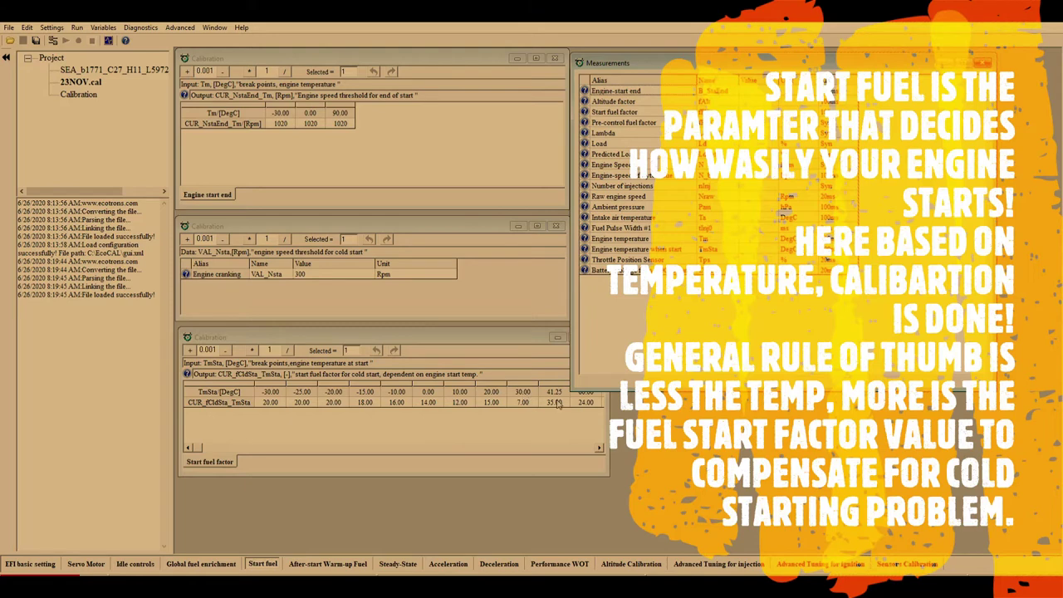
drag(508, 330, 509, 355)
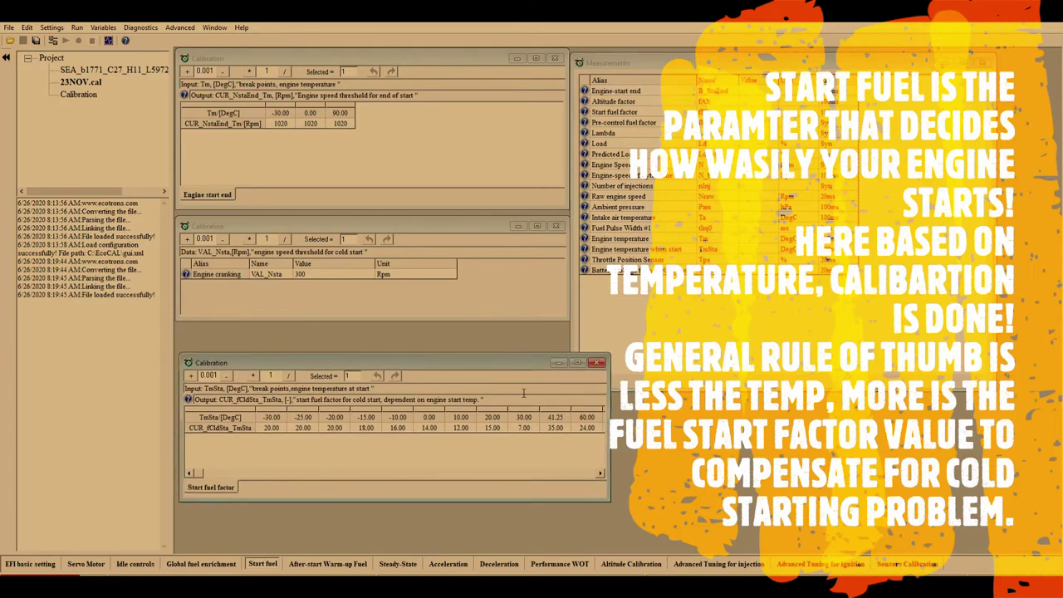
click(600, 470)
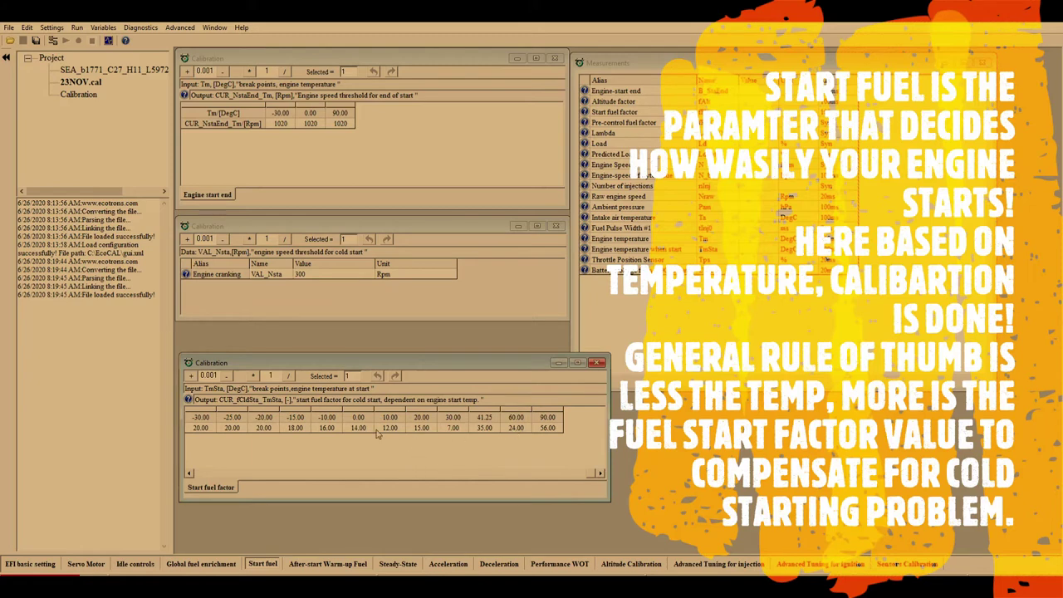
click(320, 471)
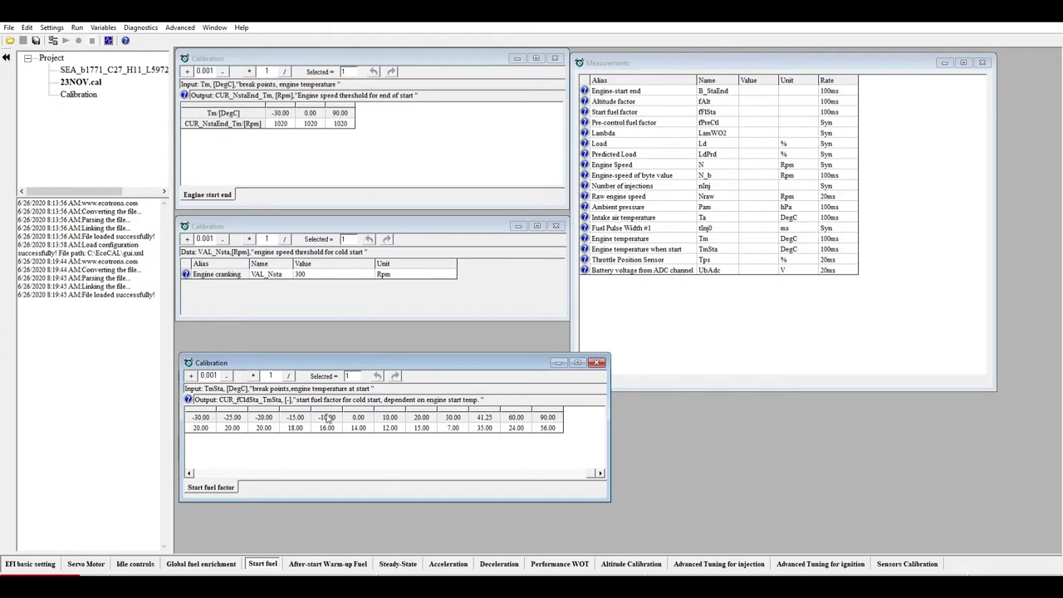
double_click(544, 427)
text(1)
key(Return)
View the after-start warm-up fuel calibration, then rearrange the steady-state windows to uncover the volumetric efficiency table and the TPS based load mapping.
click(327, 563)
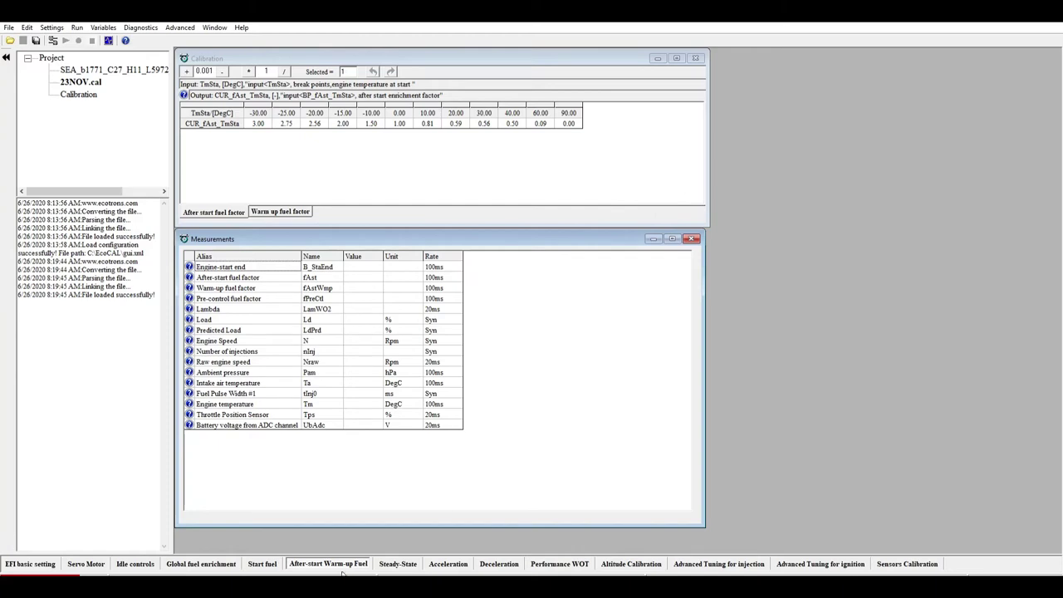
click(390, 563)
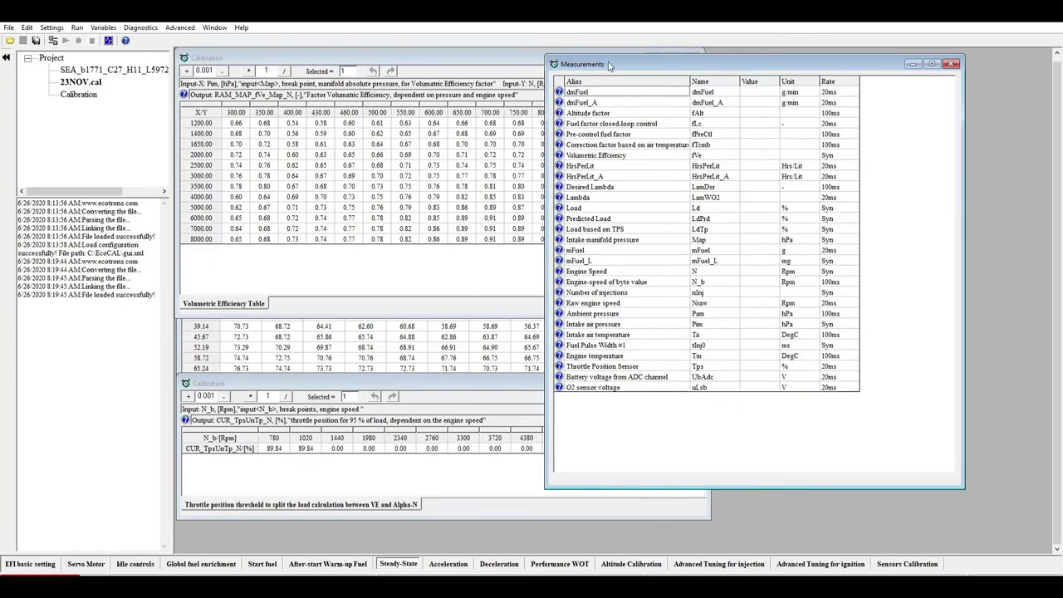
drag(610, 64, 742, 56)
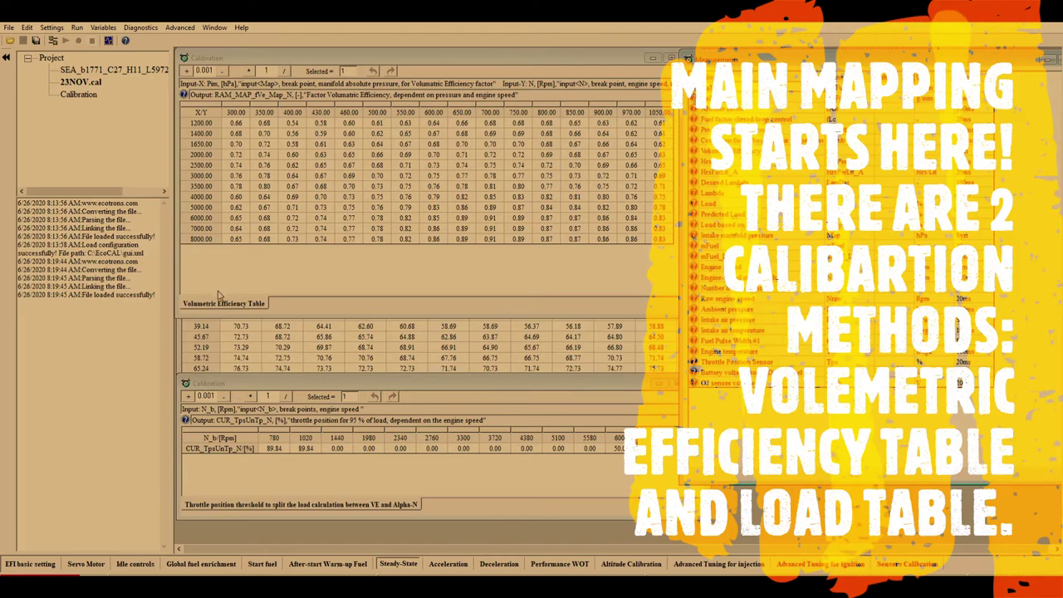
click(228, 240)
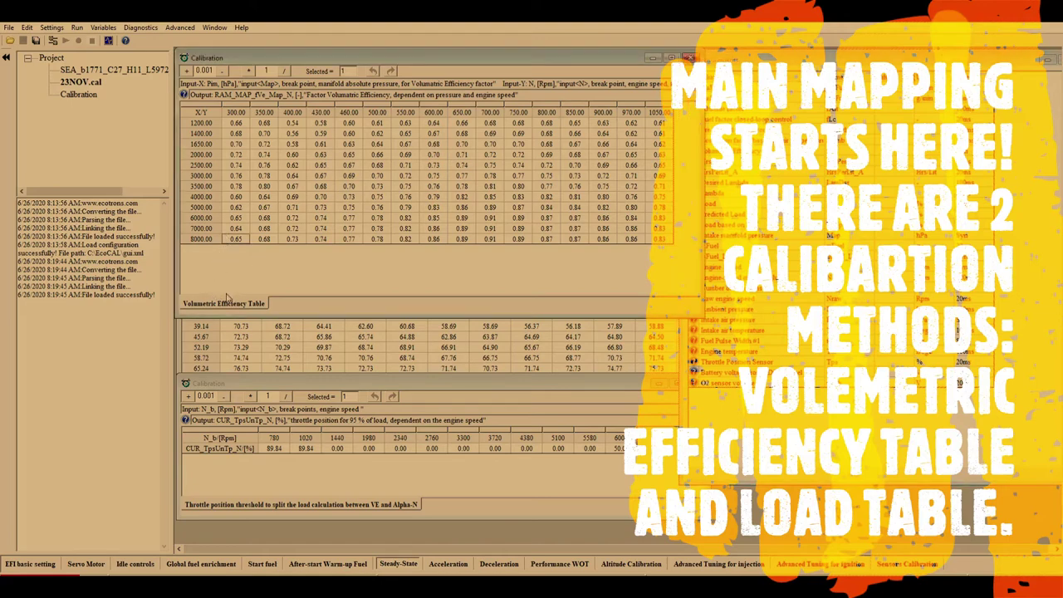
click(224, 380)
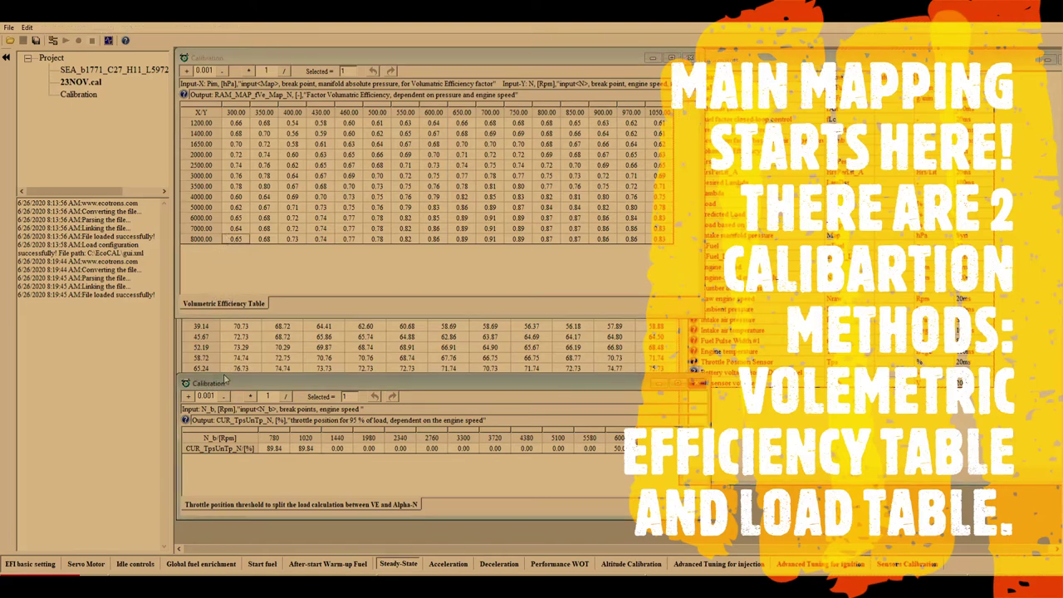
drag(224, 380, 224, 413)
click(298, 311)
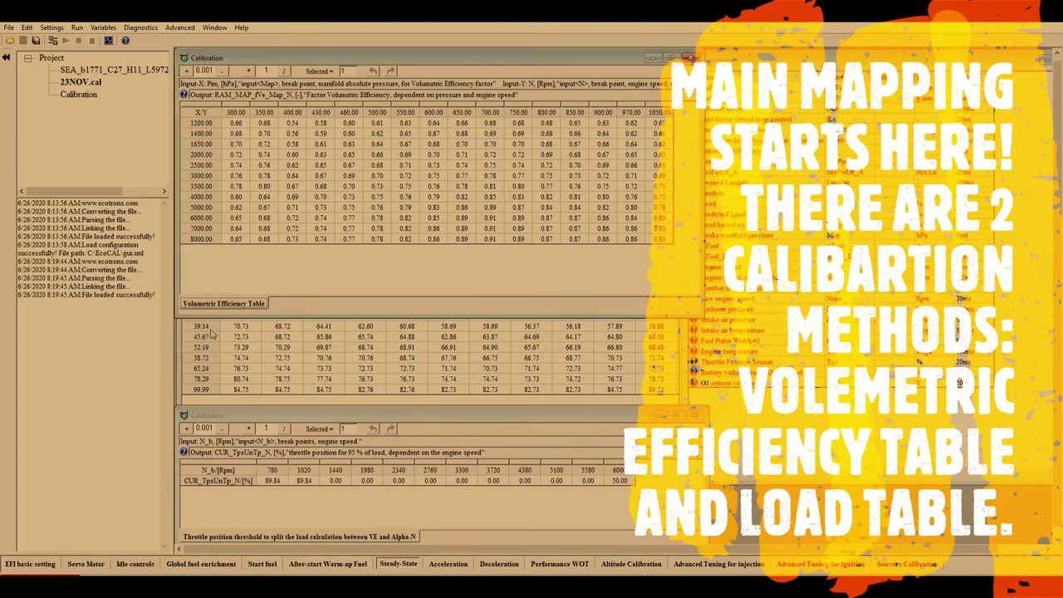
click(181, 342)
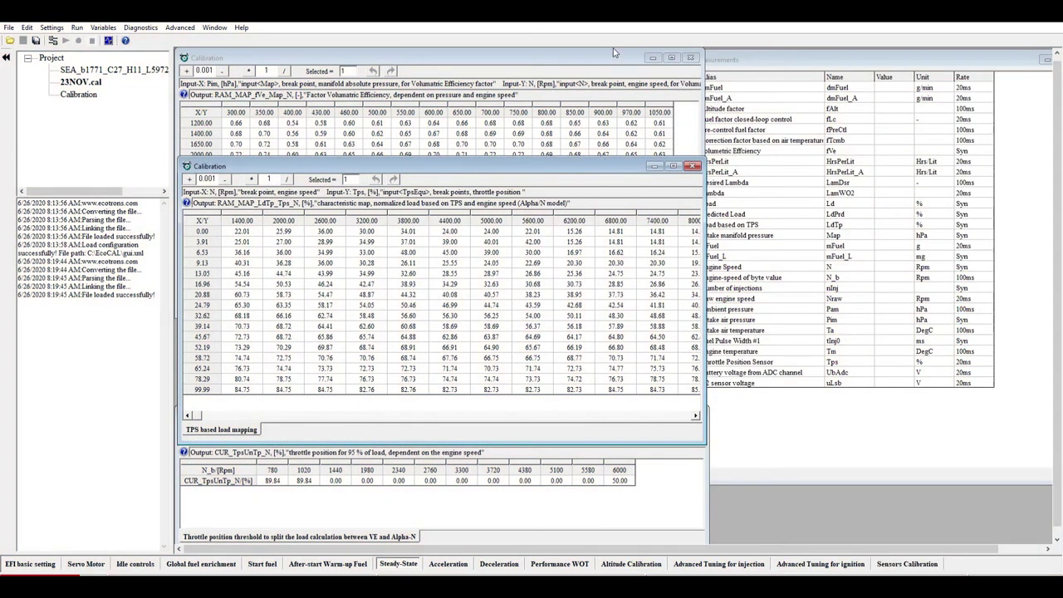
Examine the volumetric efficiency table and the full engine speed range of the TPS based load mapping.
click(614, 53)
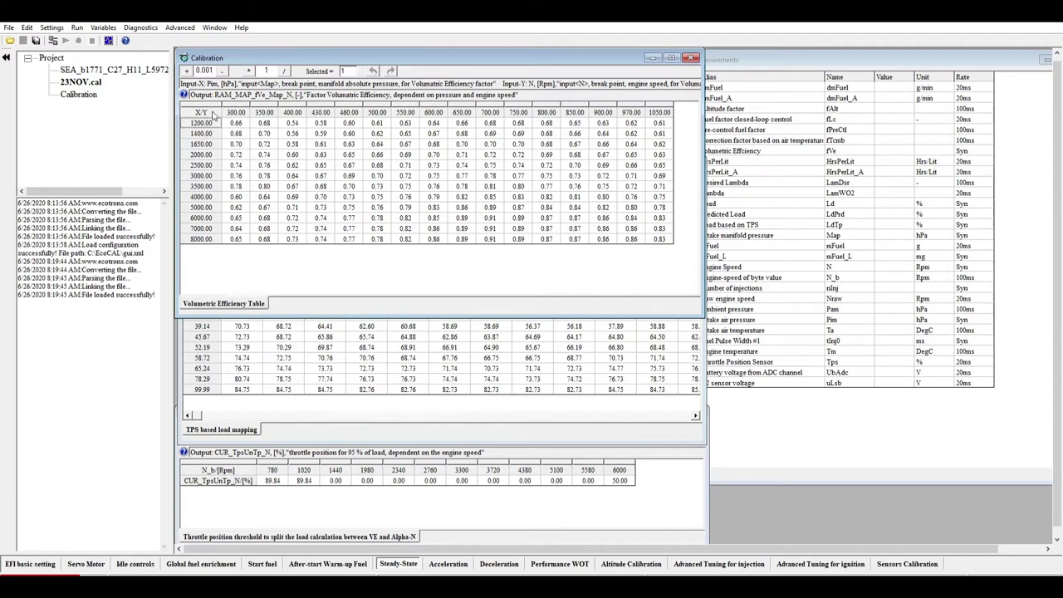
click(237, 121)
double_click(313, 407)
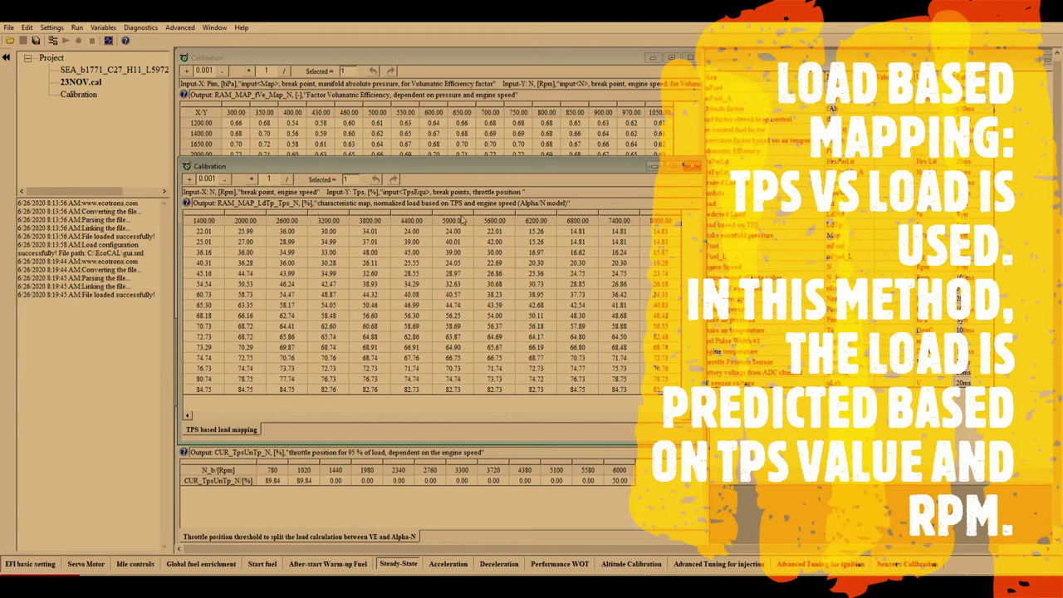
click(189, 413)
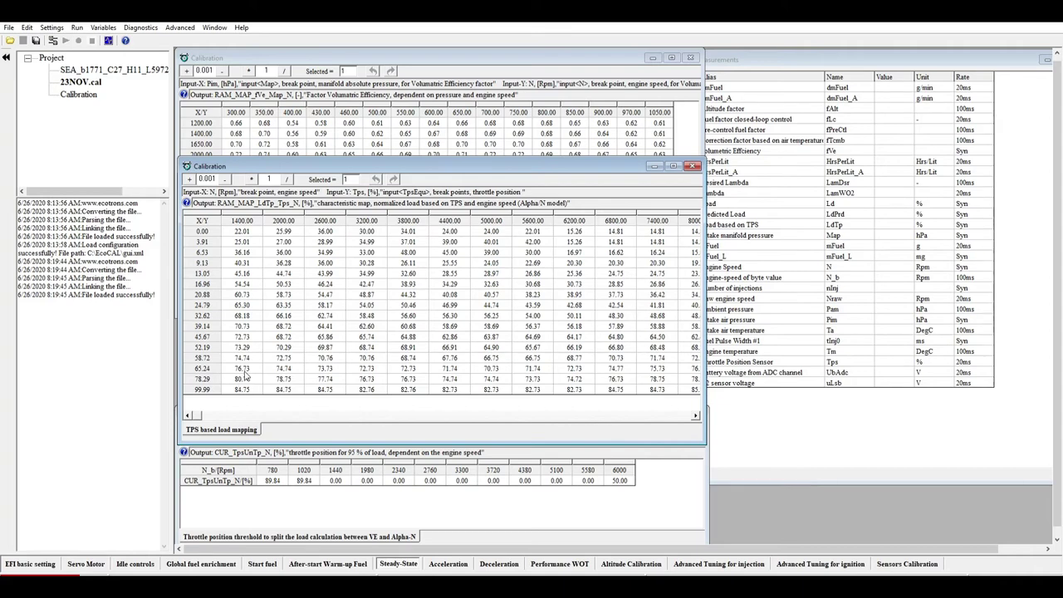
click(262, 58)
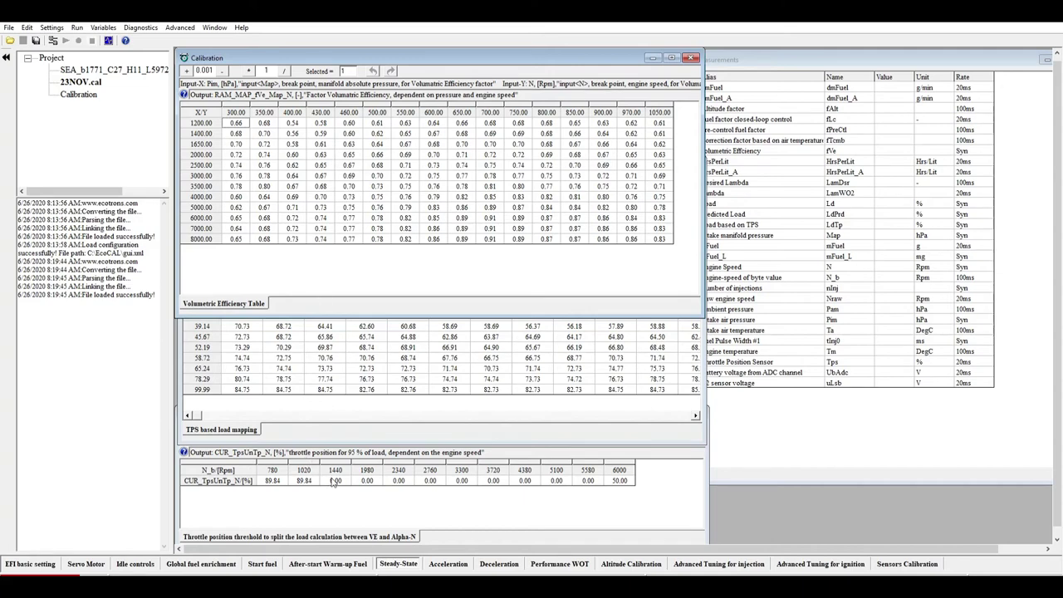
Review the acceleration and deceleration calibrations and the driver desired lambda map for wide-open-throttle performance.
click(439, 558)
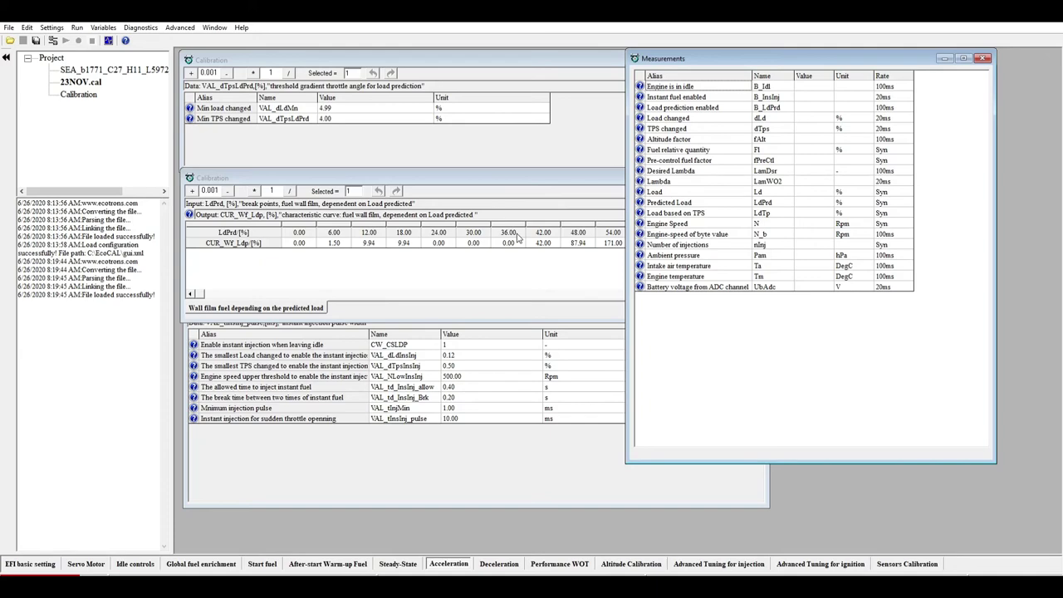
click(502, 560)
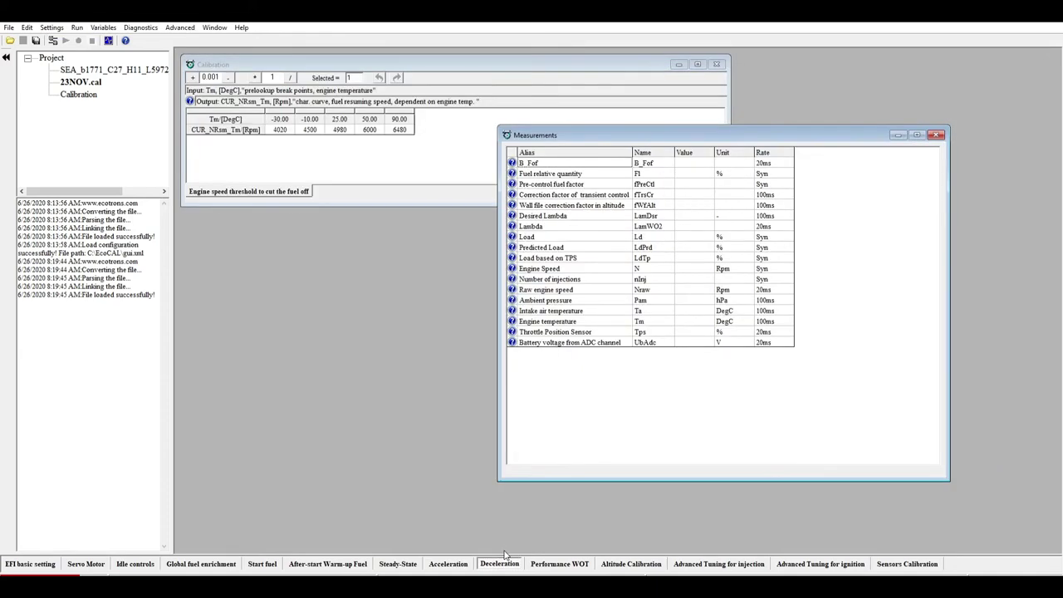
click(564, 558)
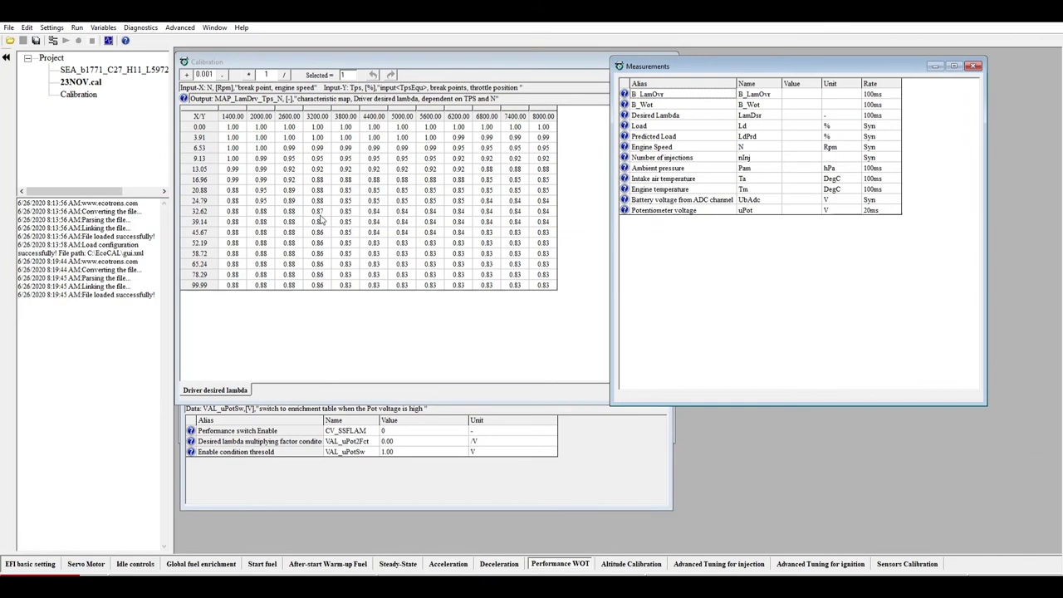
click(432, 218)
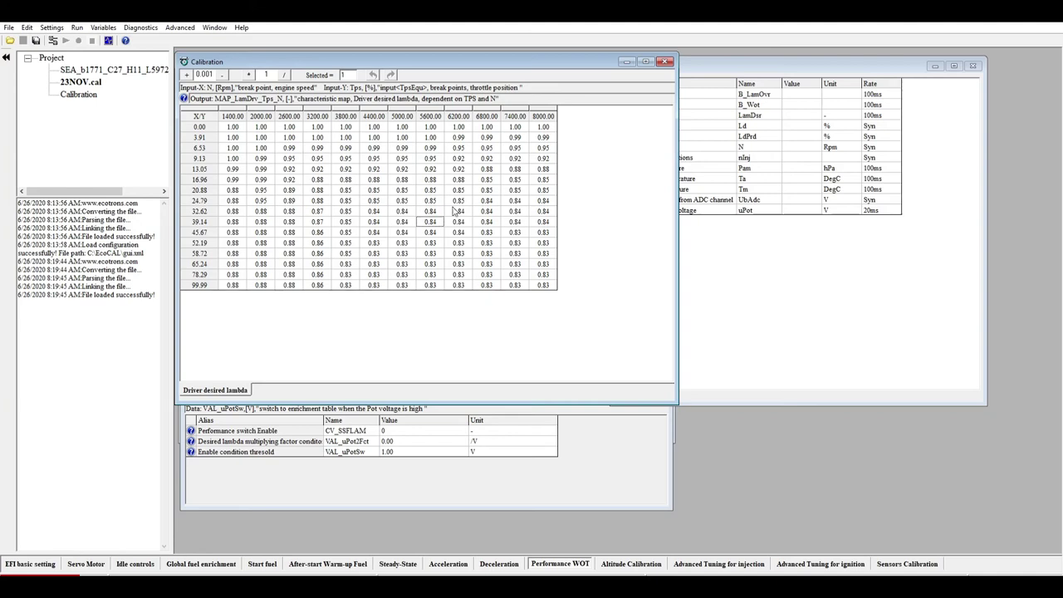
Review the altitude compensation tables, the injection end angle map, the intake valve closing angle and the injection end angle for start.
click(620, 563)
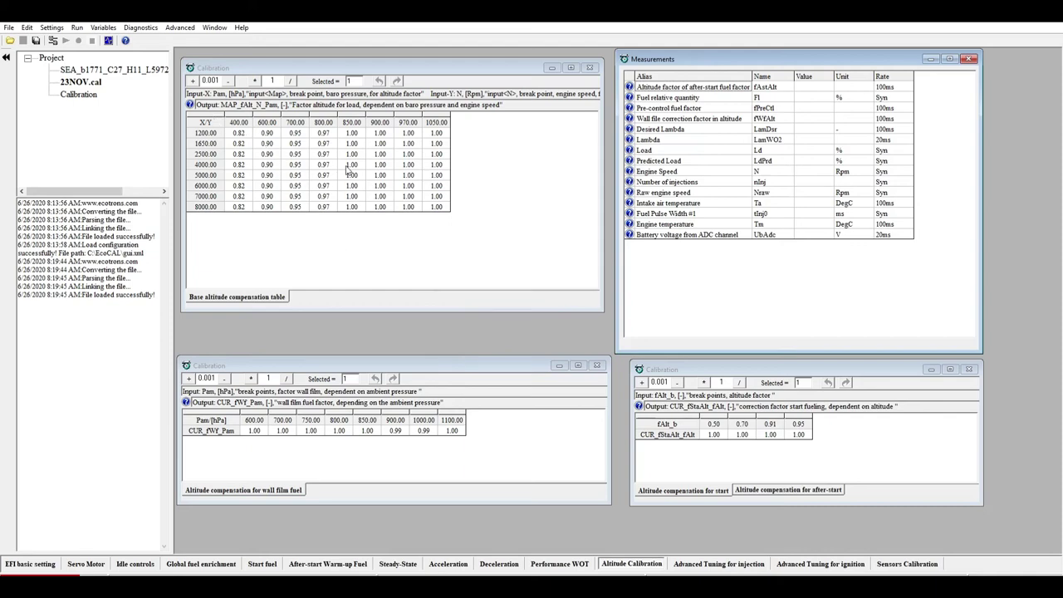
click(689, 563)
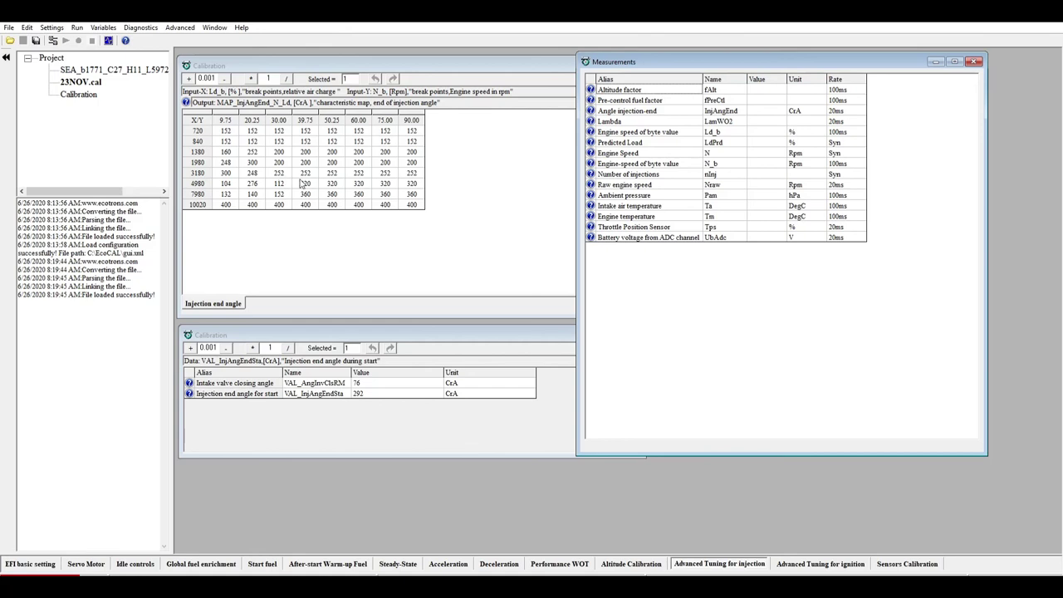
click(280, 178)
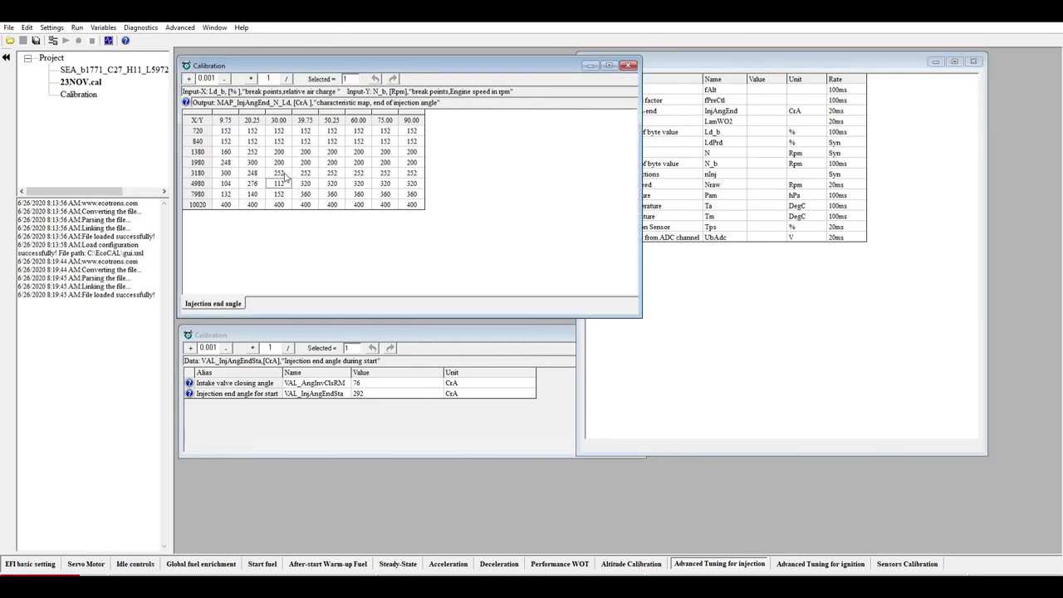
click(309, 180)
click(333, 181)
click(335, 172)
click(378, 382)
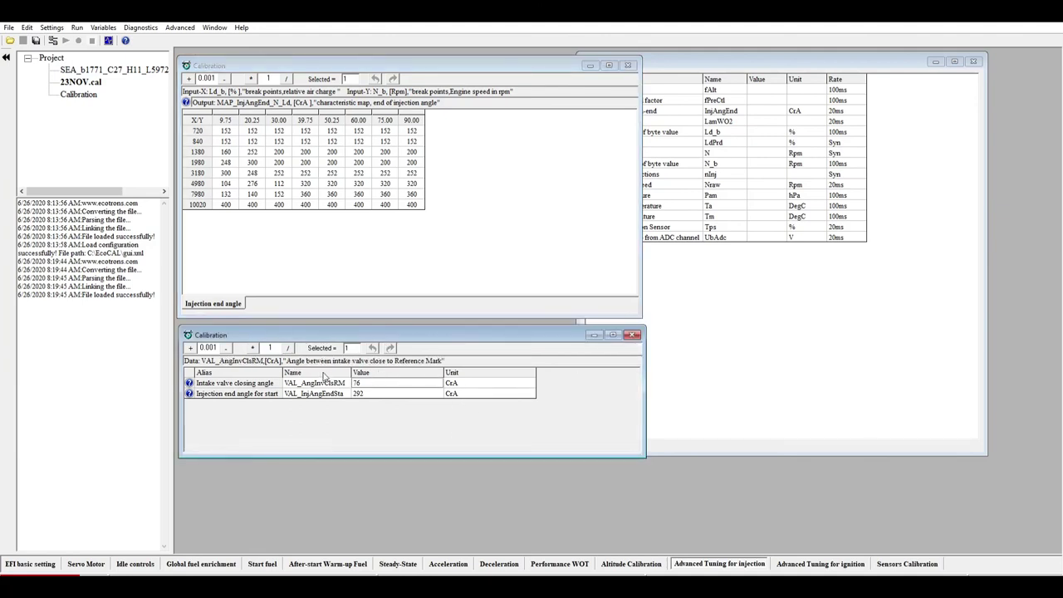
click(261, 393)
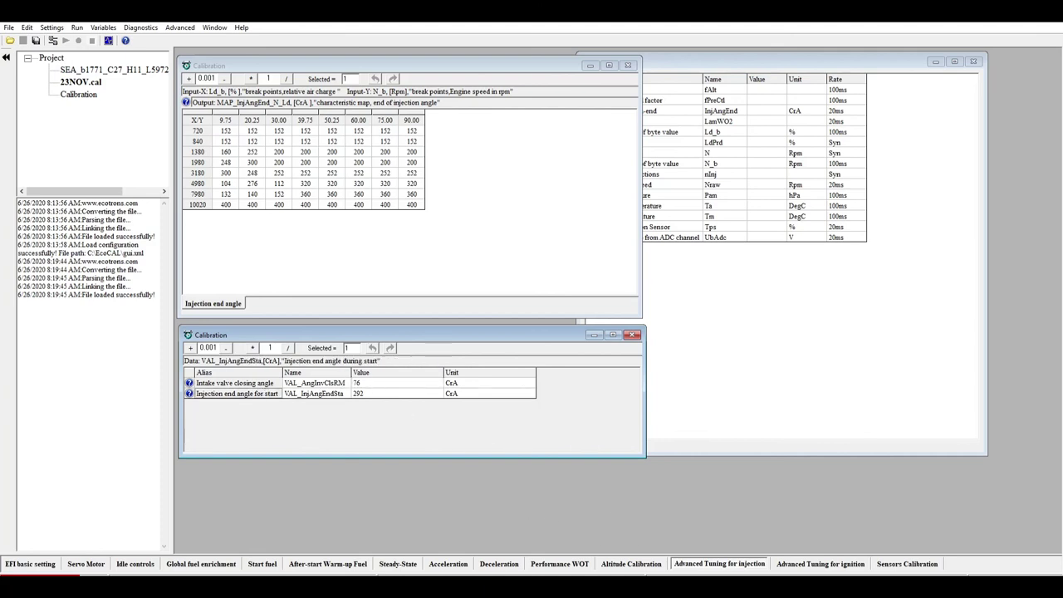
View the advanced ignition tuning and sensors calibration, and return to the EFI basic settings.
click(787, 560)
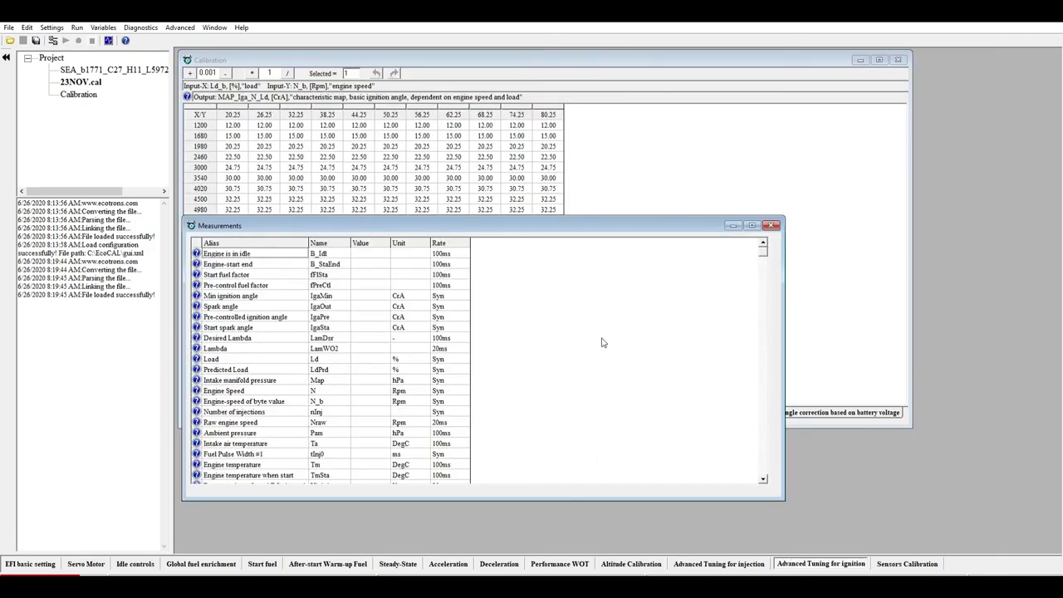
click(882, 562)
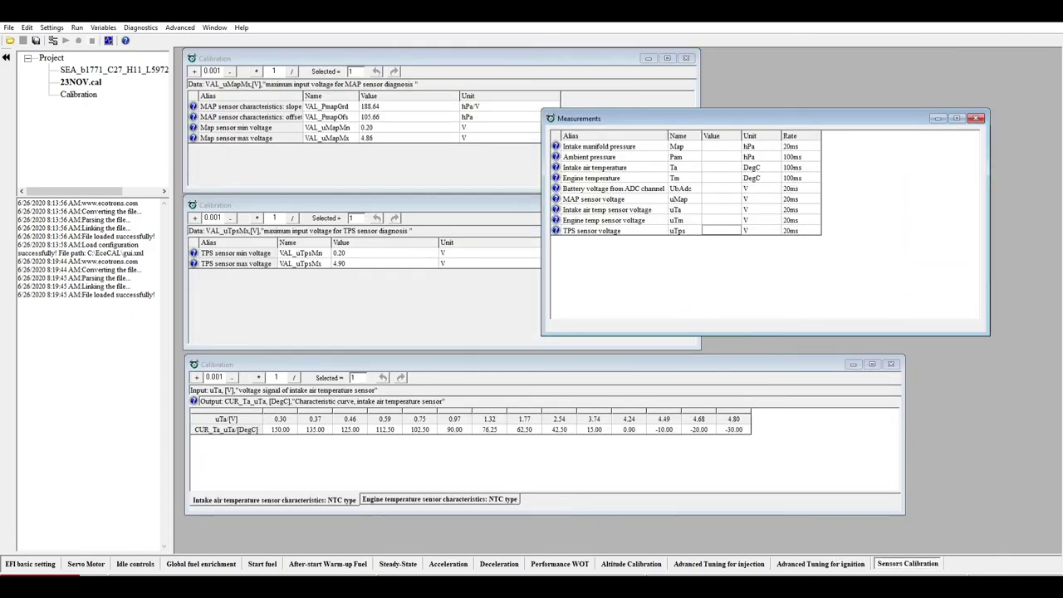
click(50, 563)
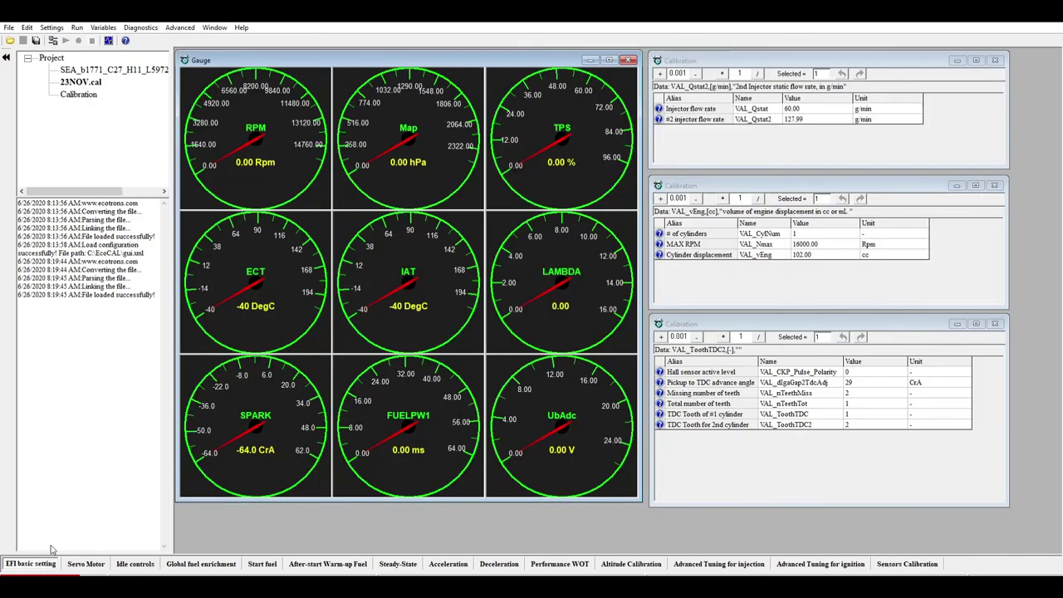